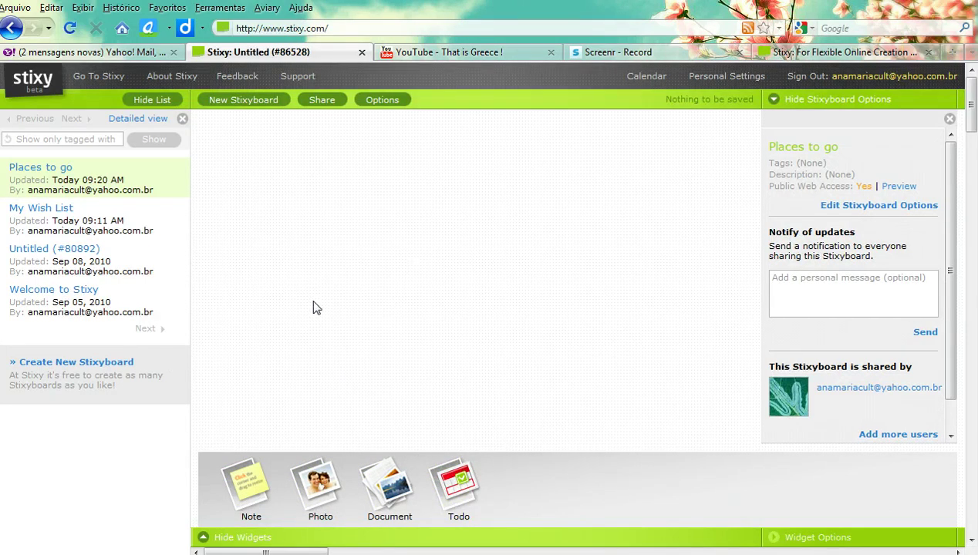
- Create a new Stixyboard titled 'Places to go' with guest viewing allowed, and save it
{"action": "left_click", "coordinate": [104, 364]}
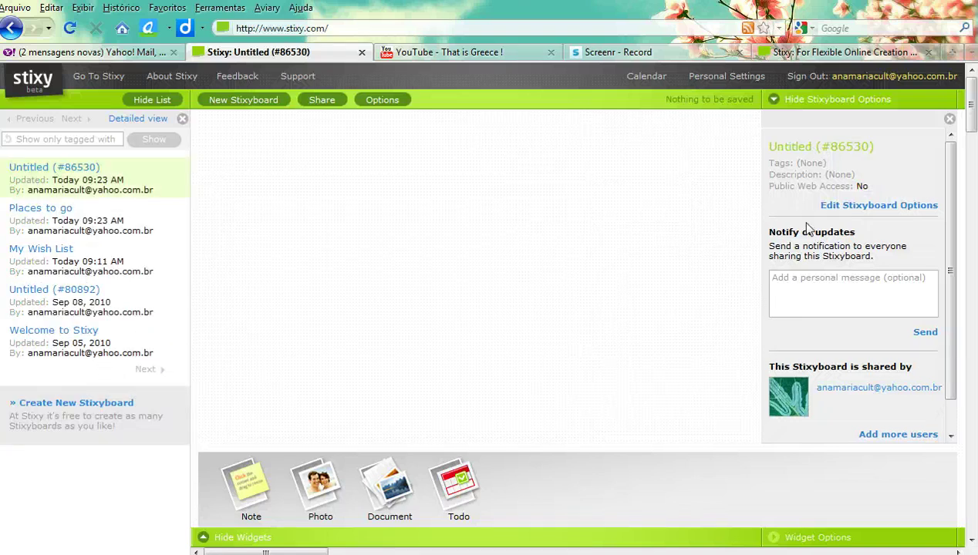
{"action": "left_click", "coordinate": [884, 206]}
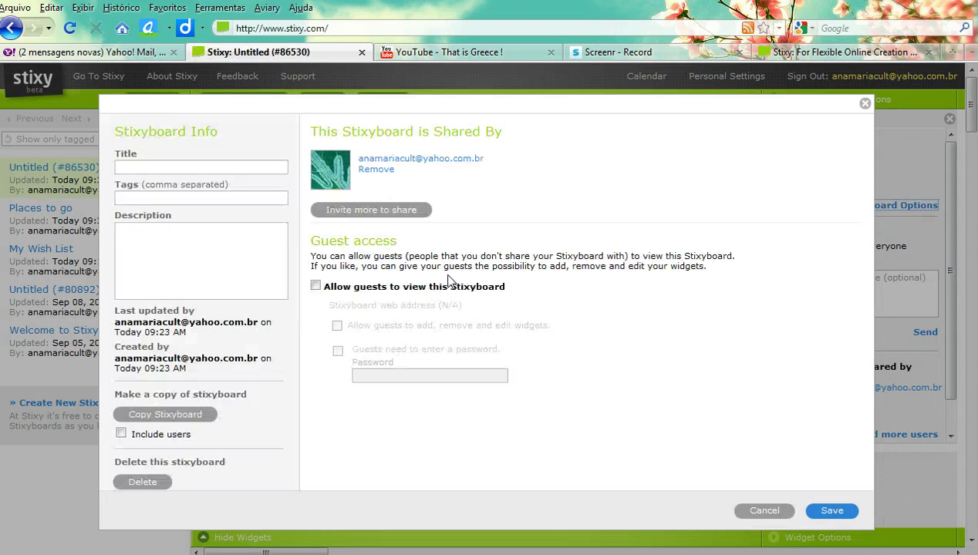
{"action": "left_click", "coordinate": [173, 164]}
{"action": "type", "text": "Places to go"}
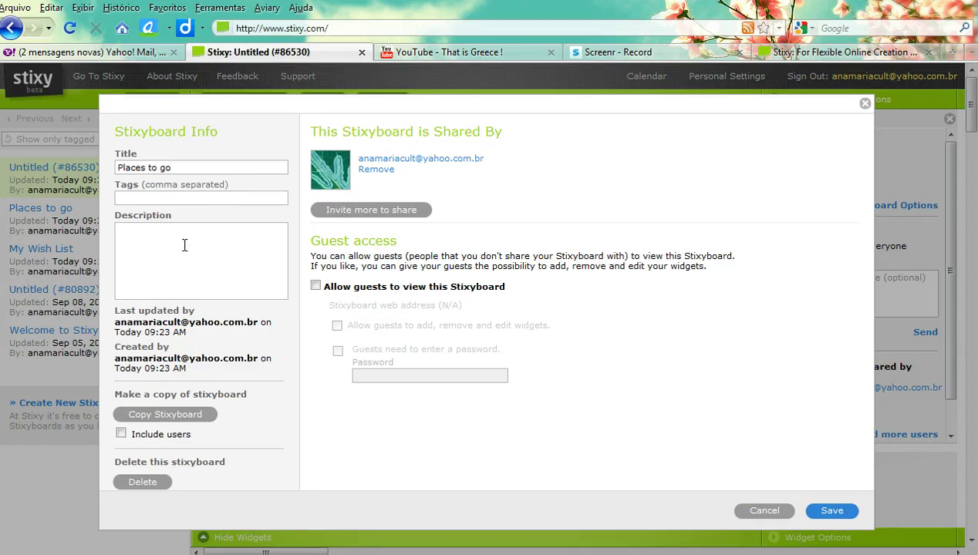
{"action": "left_click", "coordinate": [316, 286]}
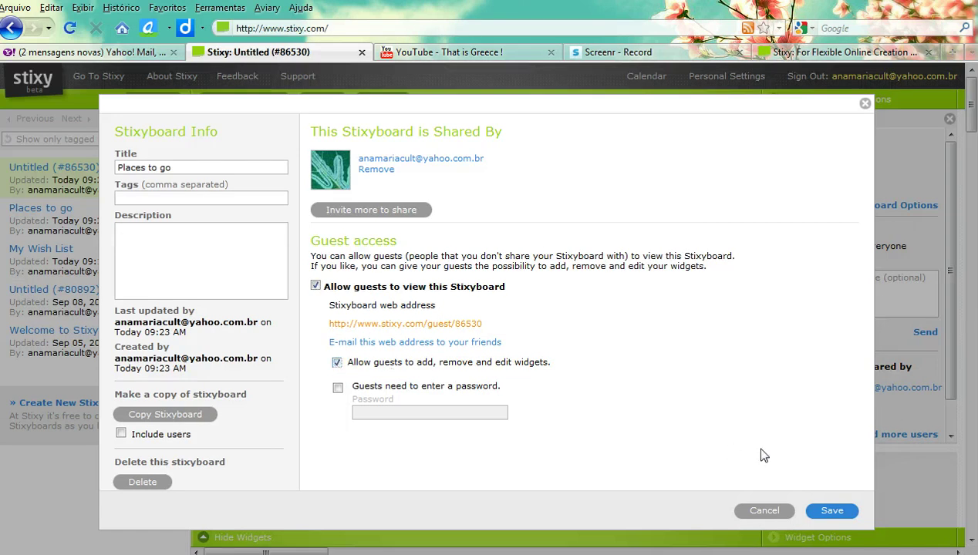
{"action": "left_click", "coordinate": [831, 512]}
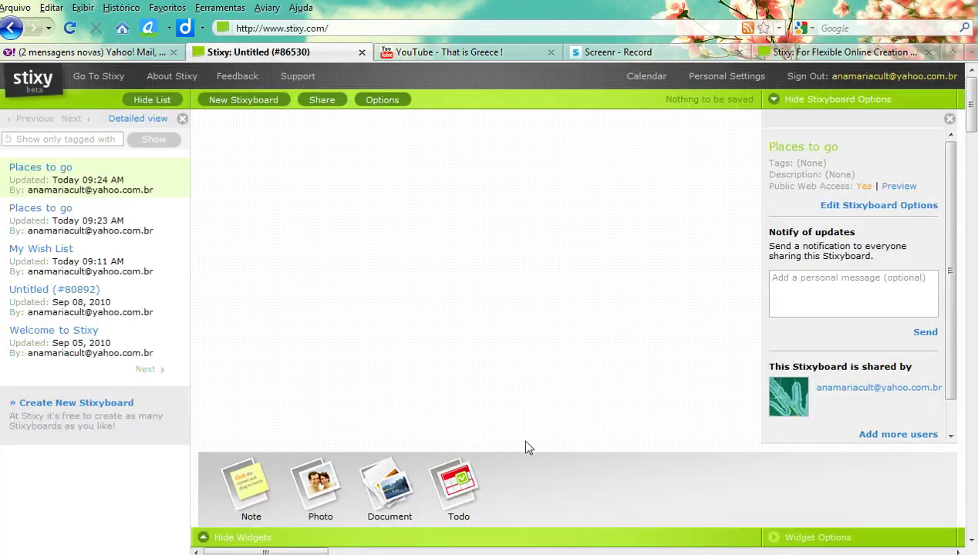
- Add a blue Car-style note reading "I'd love to visit Greece." and resize it wider and shorter
{"action": "left_click_drag", "start_coordinate": [247, 483], "coordinate": [286, 209]}
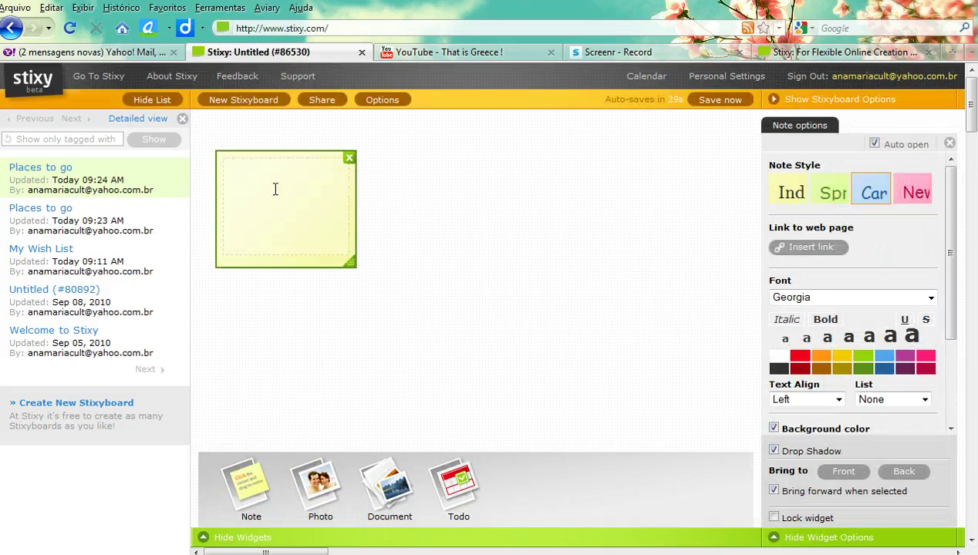
{"action": "type", "text": "I'd love to visit Greece."}
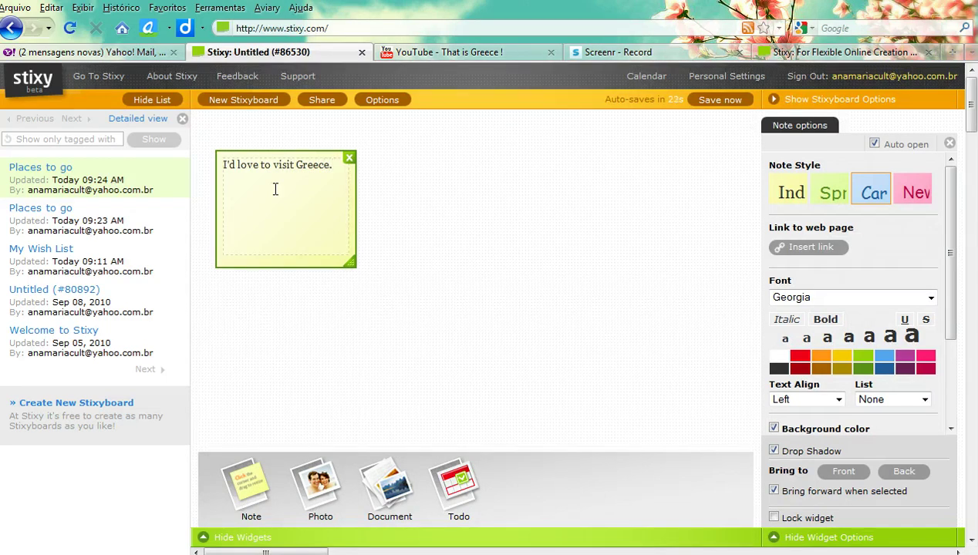
{"action": "left_click", "coordinate": [869, 194]}
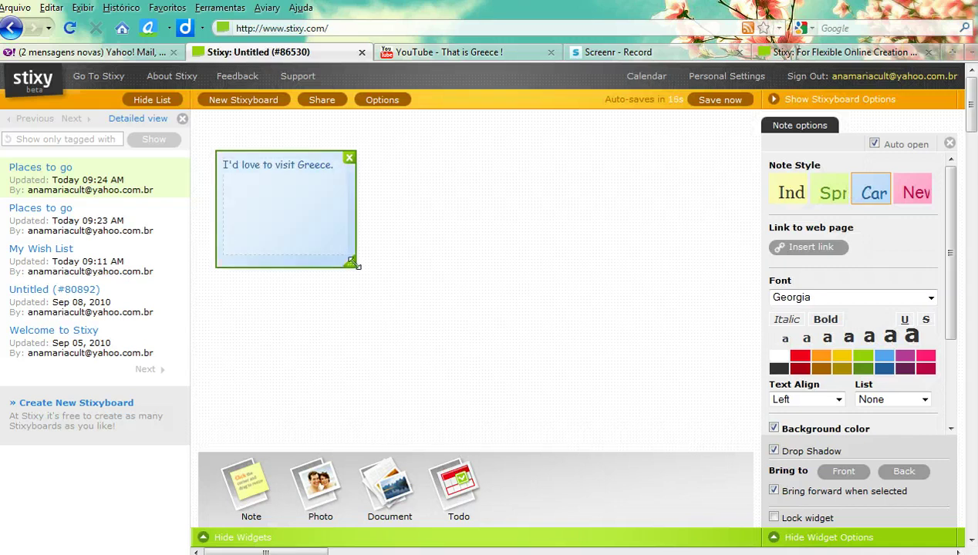
{"action": "left_click_drag", "start_coordinate": [350, 263], "coordinate": [389, 225]}
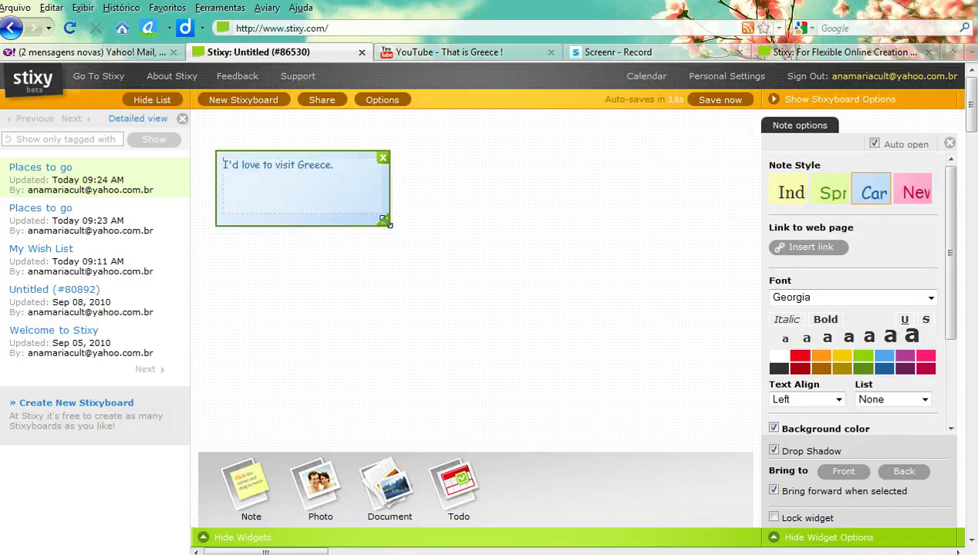
{"action": "left_click", "coordinate": [335, 165]}
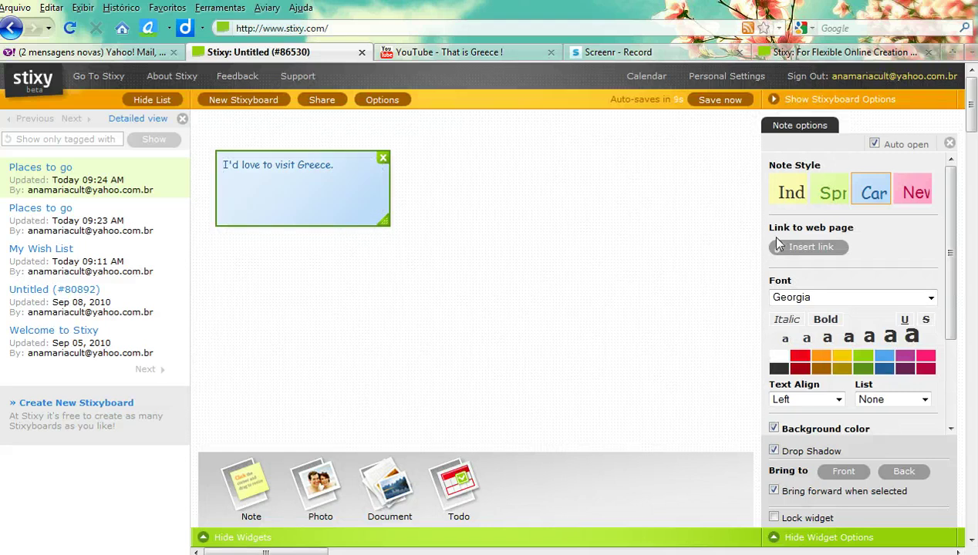
- Copy the YouTube video URL and insert it as a link in the Greece note
{"action": "left_click", "coordinate": [479, 54]}
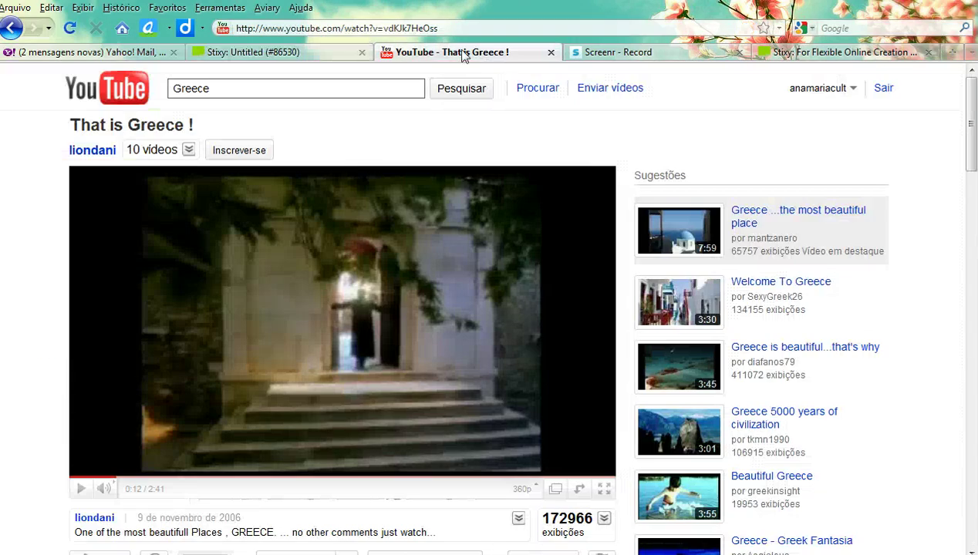
{"action": "left_click", "coordinate": [445, 27]}
{"action": "key", "text": "ctrl+c"}
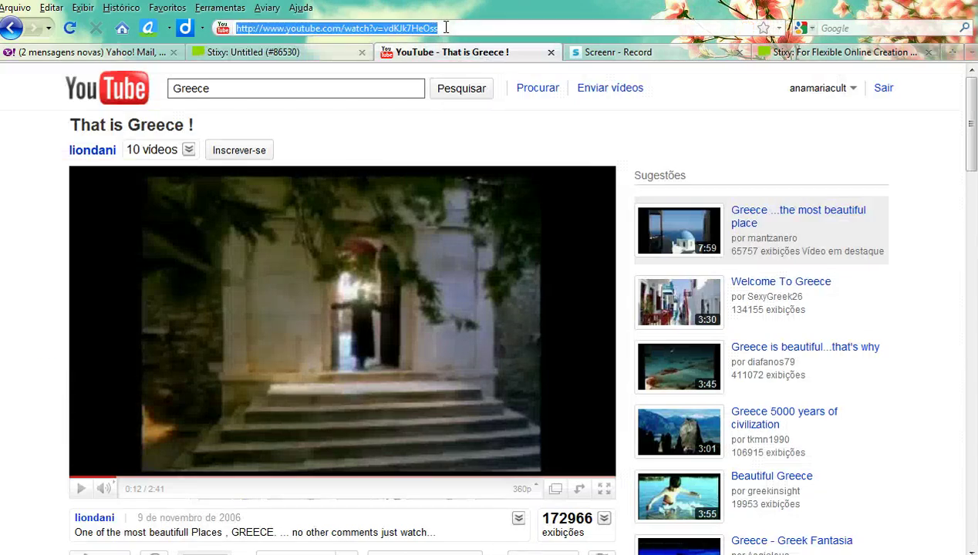
{"action": "left_click", "coordinate": [321, 53]}
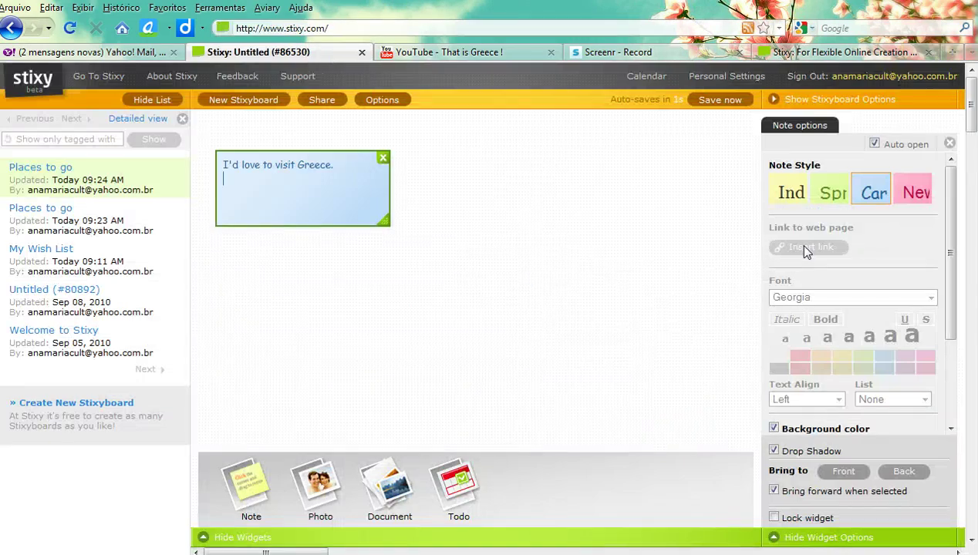
{"action": "left_click", "coordinate": [805, 248]}
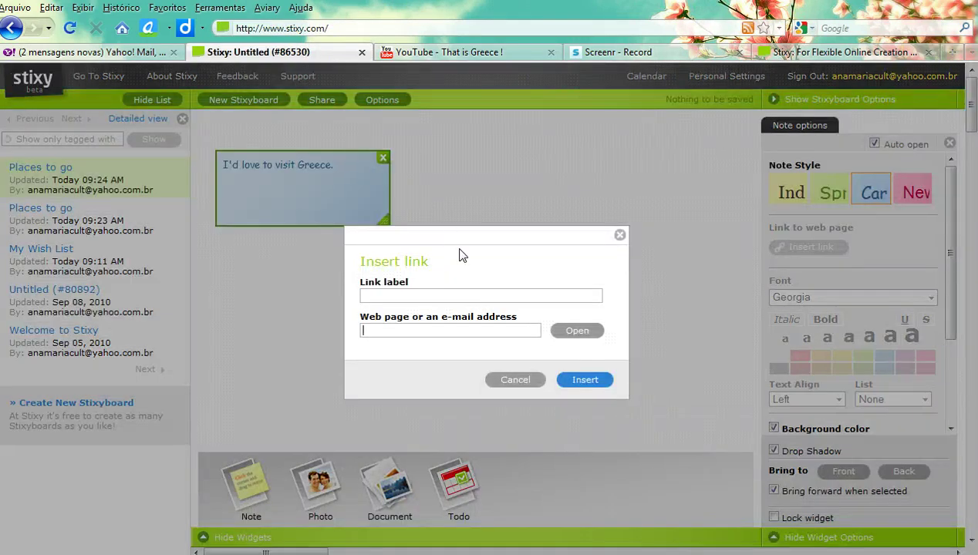
{"action": "key", "text": "ctrl+v"}
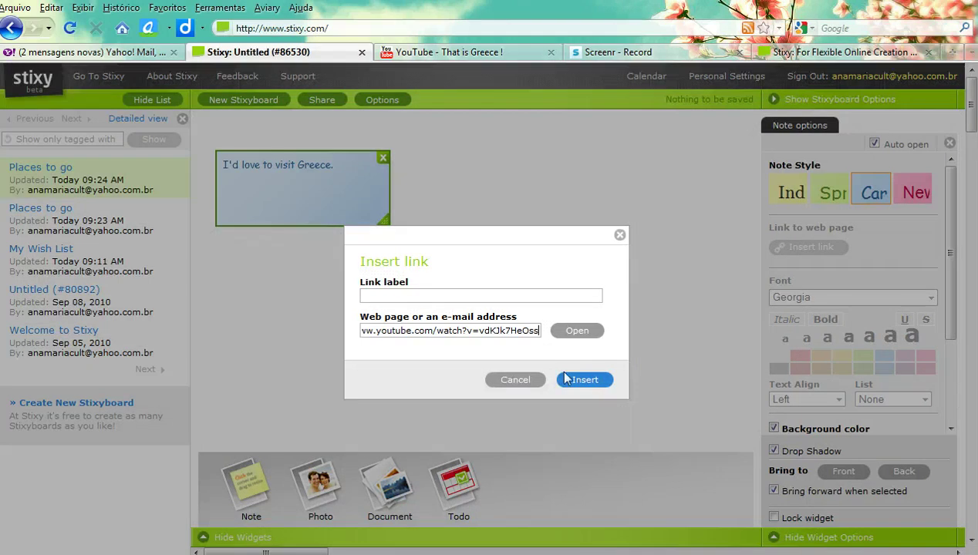
{"action": "left_click", "coordinate": [582, 382]}
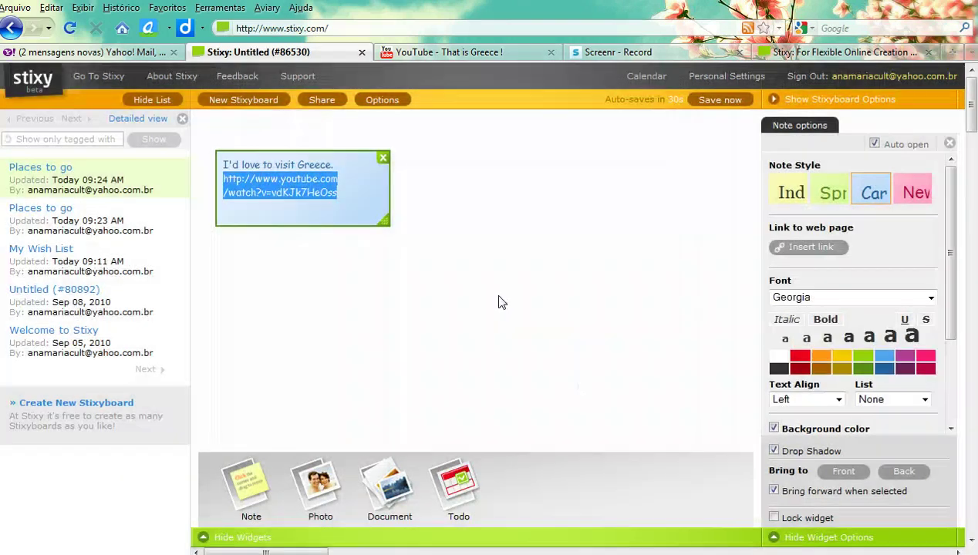
{"action": "left_click", "coordinate": [497, 302]}
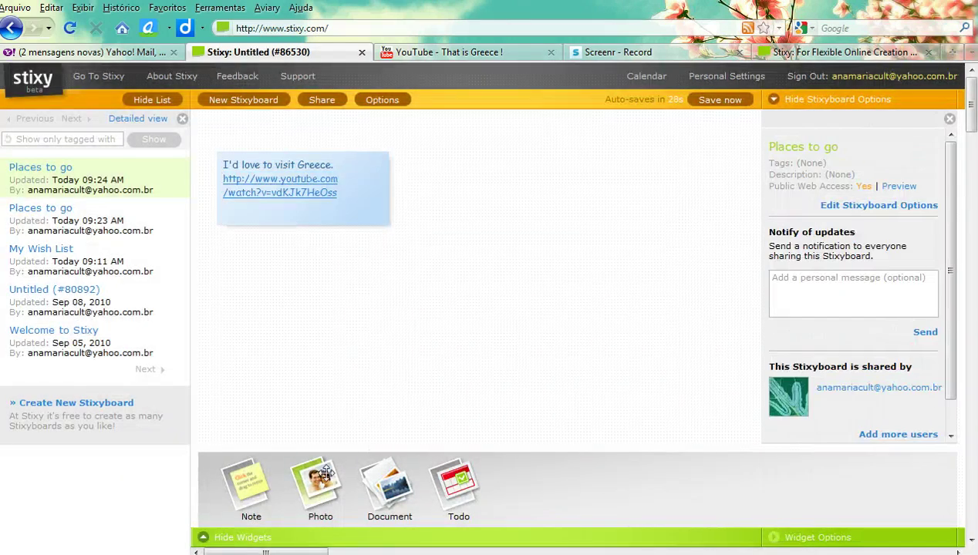
- Upload anaprofile2.jpg from Pictures > ana into a new photo box, then follow the note's YouTube link
{"action": "left_click_drag", "start_coordinate": [318, 478], "coordinate": [410, 236]}
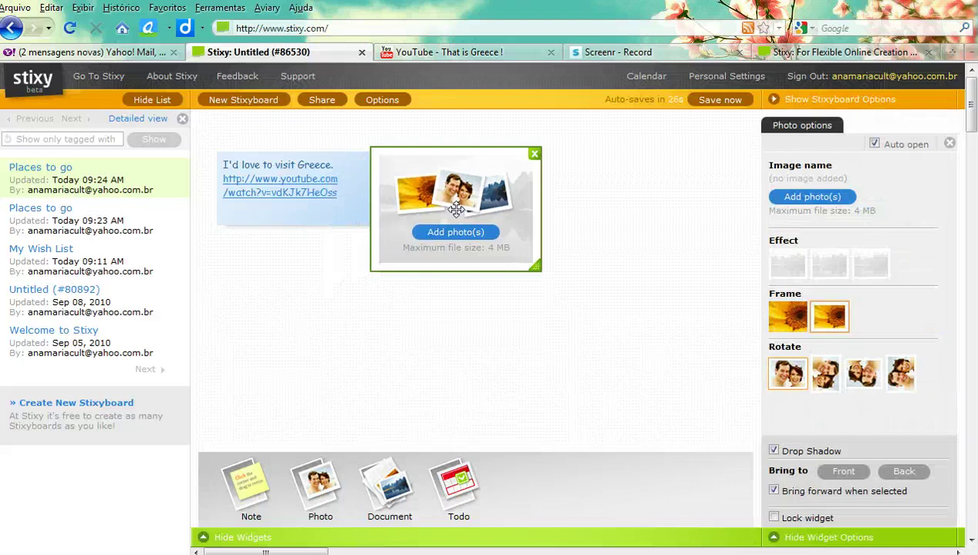
{"action": "left_click", "coordinate": [462, 233]}
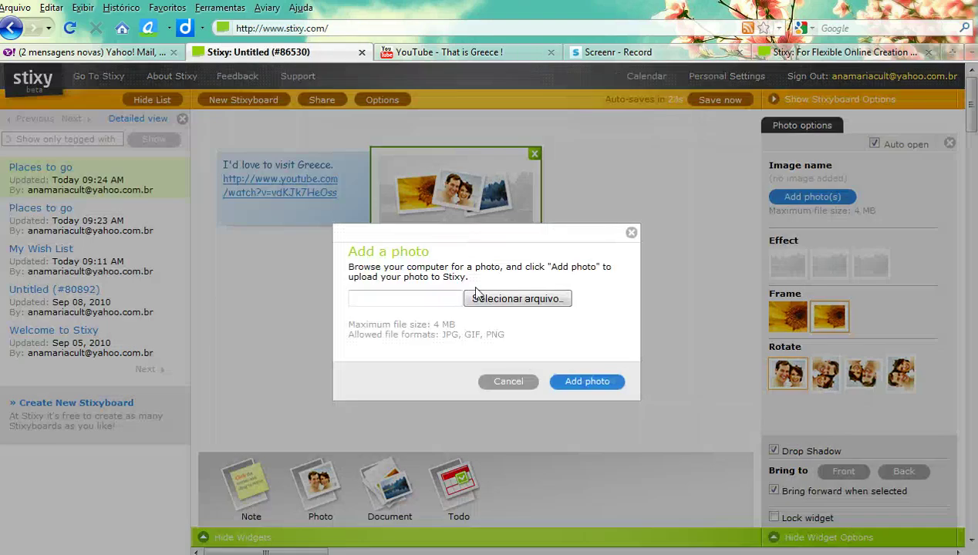
{"action": "left_click", "coordinate": [476, 300]}
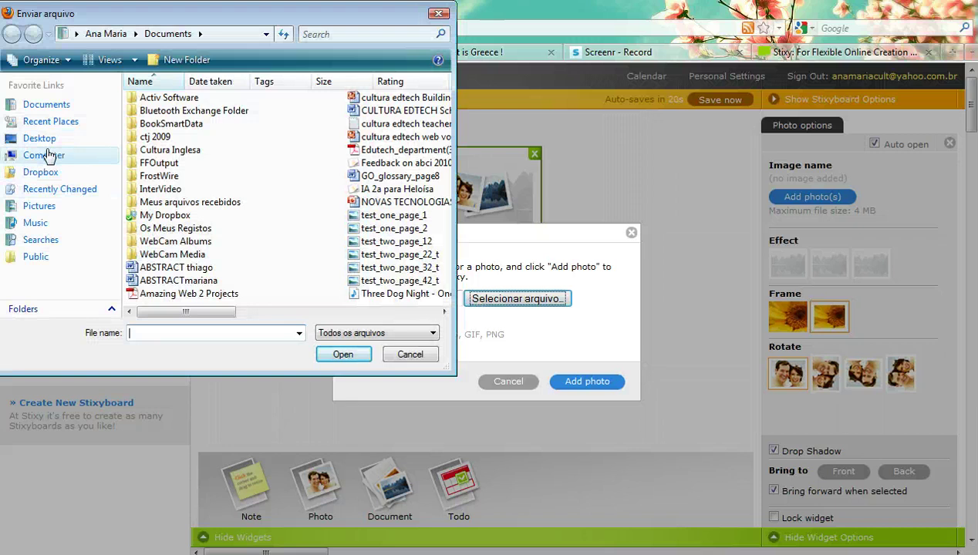
{"action": "left_click", "coordinate": [44, 208]}
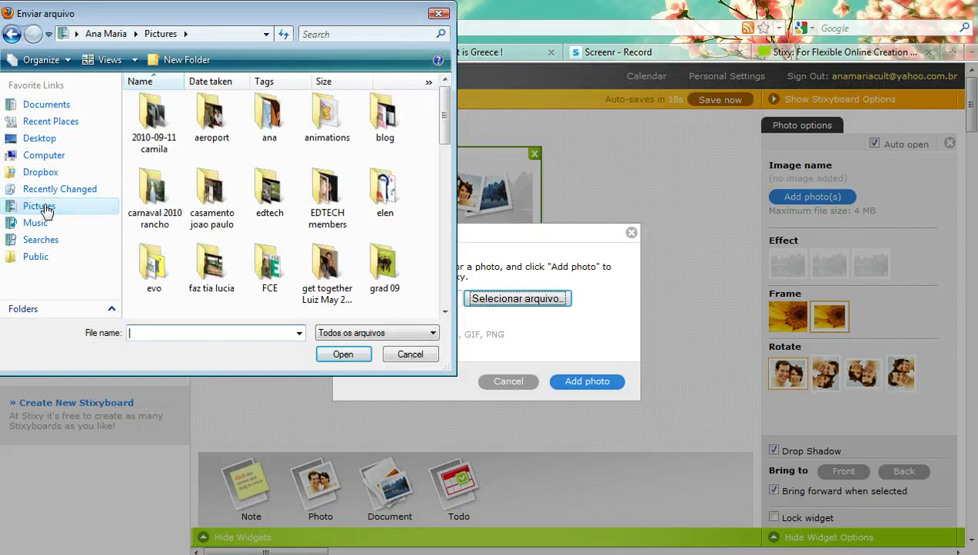
{"action": "double_click", "coordinate": [264, 116]}
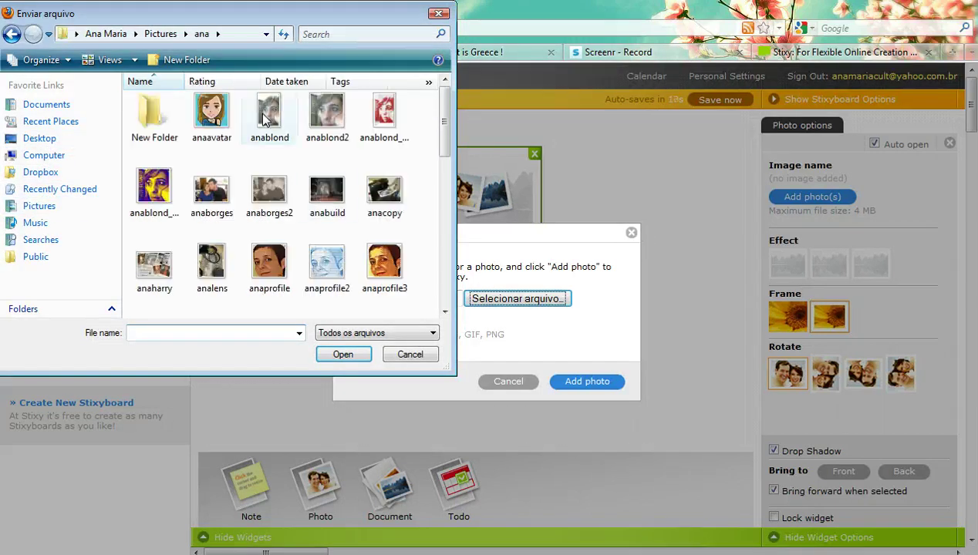
{"action": "left_click", "coordinate": [327, 266]}
{"action": "left_click", "coordinate": [340, 356]}
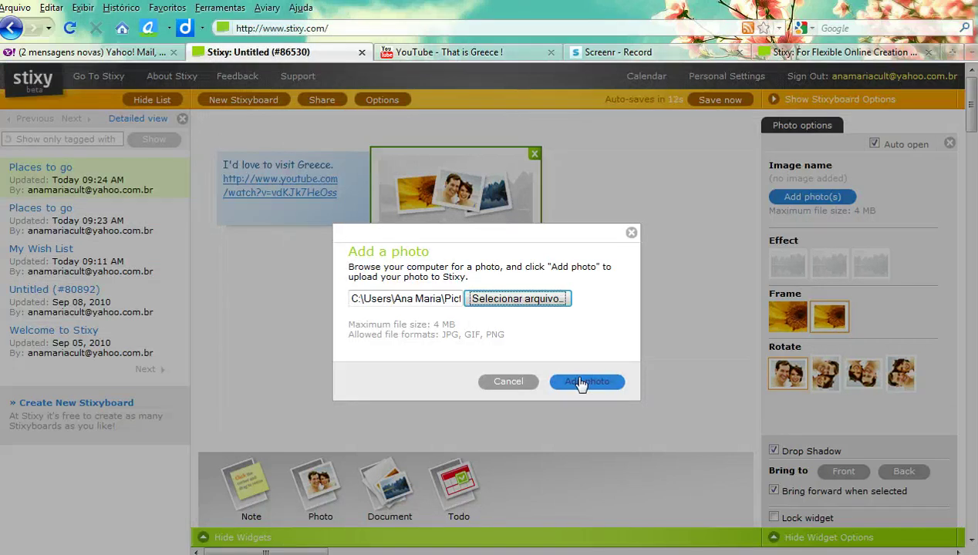
{"action": "left_click", "coordinate": [582, 383]}
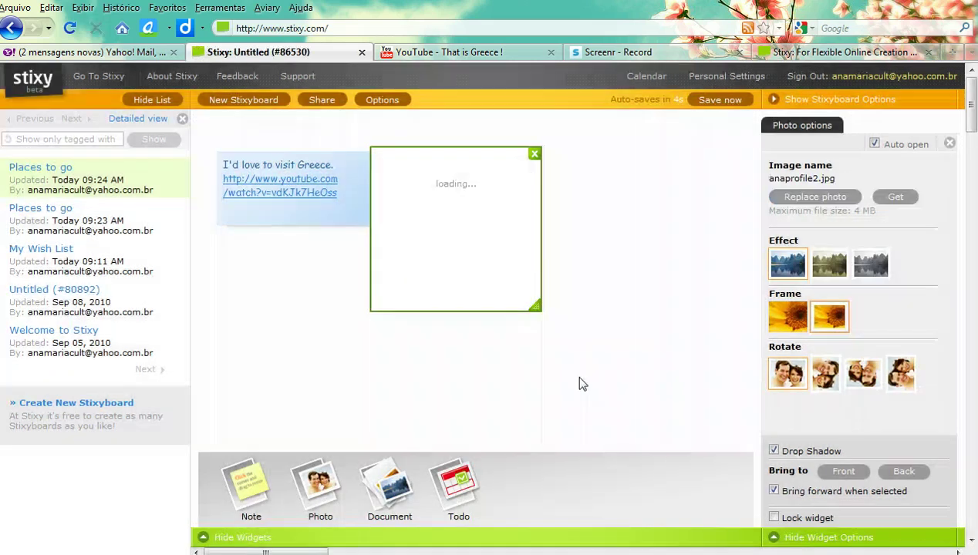
{"action": "left_click", "coordinate": [303, 190]}
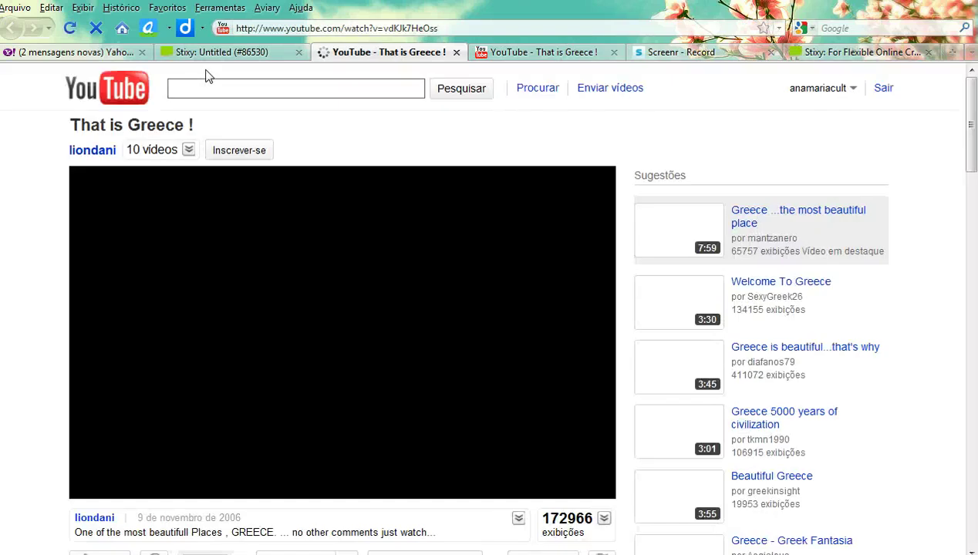
- Pause the 'That is Greece !' video after a brief play and return to the Stixy board
{"action": "left_click", "coordinate": [197, 56]}
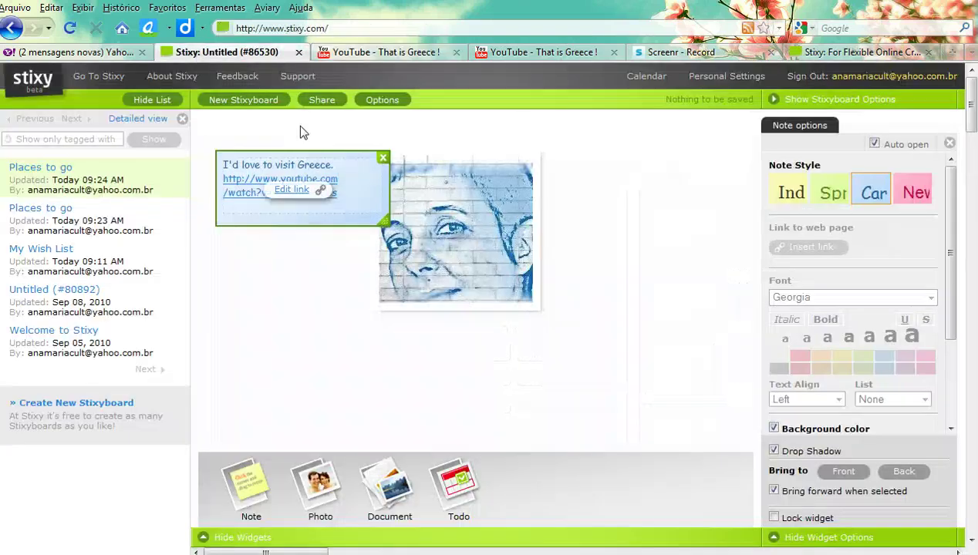
{"action": "left_click", "coordinate": [347, 54]}
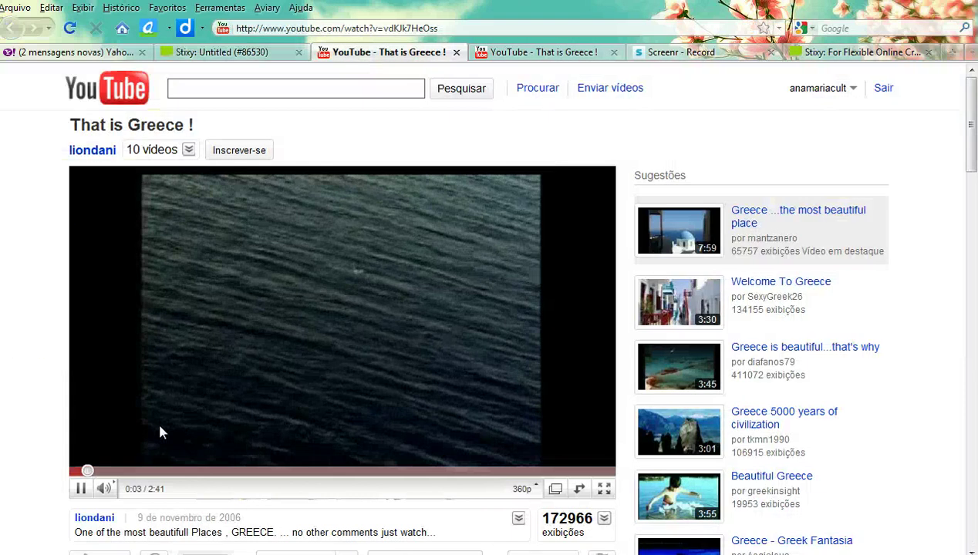
{"action": "left_click", "coordinate": [80, 489]}
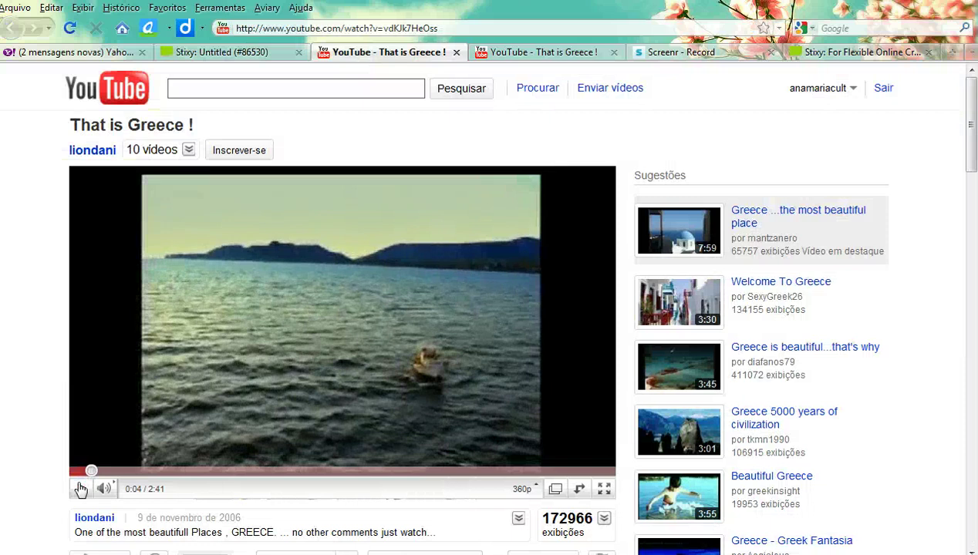
{"action": "left_click", "coordinate": [239, 52]}
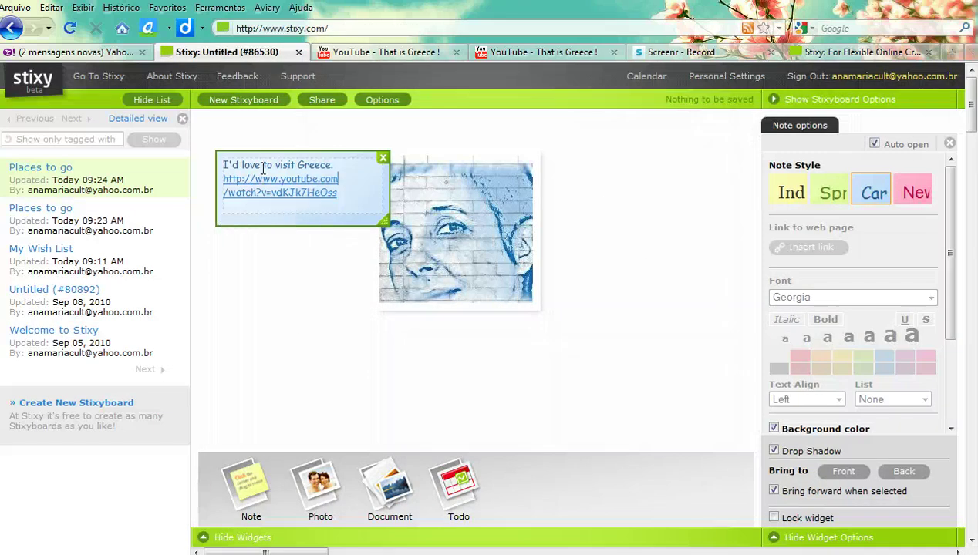
- Bring the Greece note to the front and drag it over the photo's right side
{"action": "left_click", "coordinate": [335, 165]}
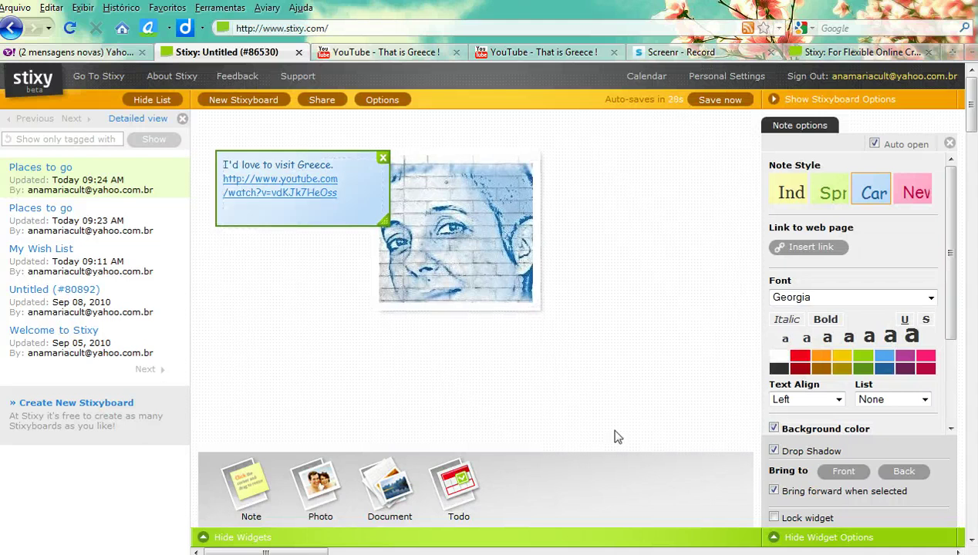
{"action": "left_click", "coordinate": [842, 474]}
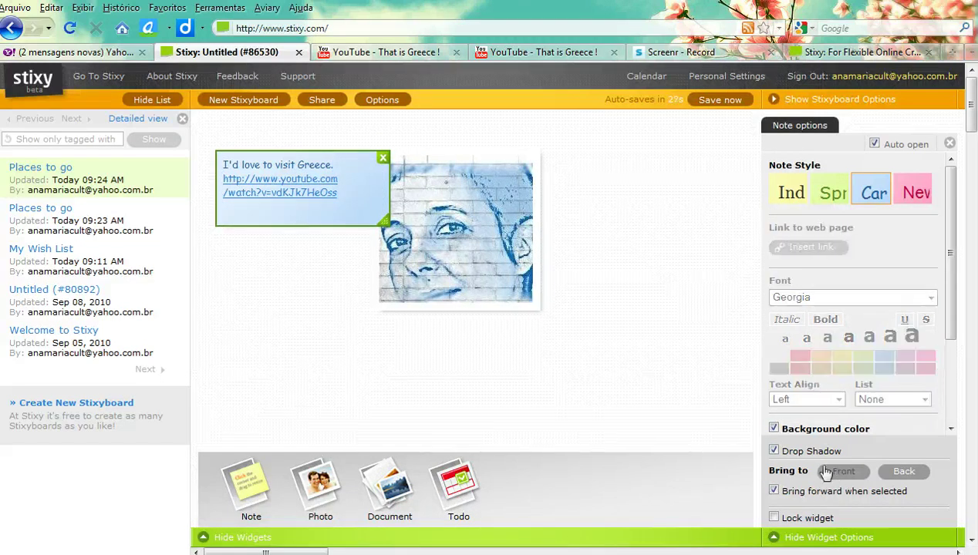
{"action": "left_click", "coordinate": [370, 199]}
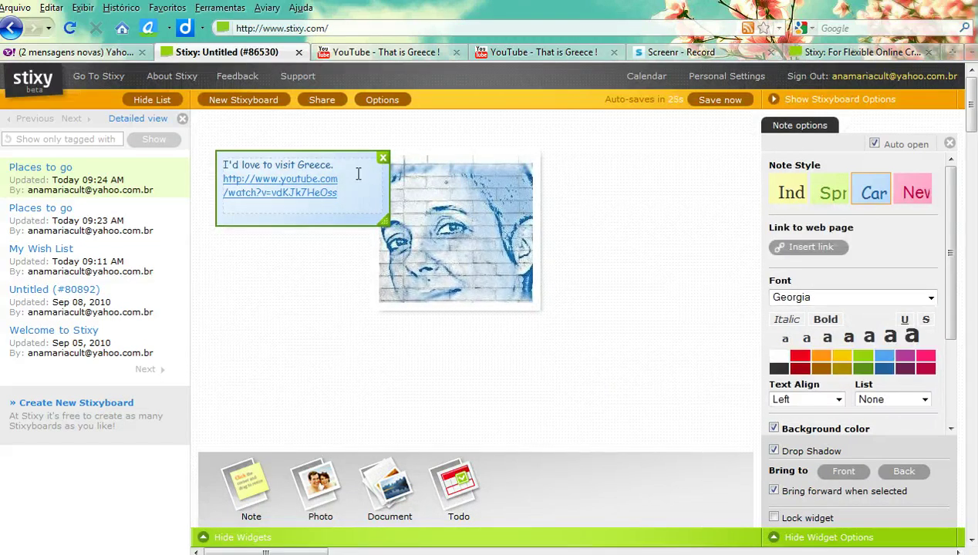
{"action": "left_click_drag", "start_coordinate": [352, 156], "coordinate": [640, 179]}
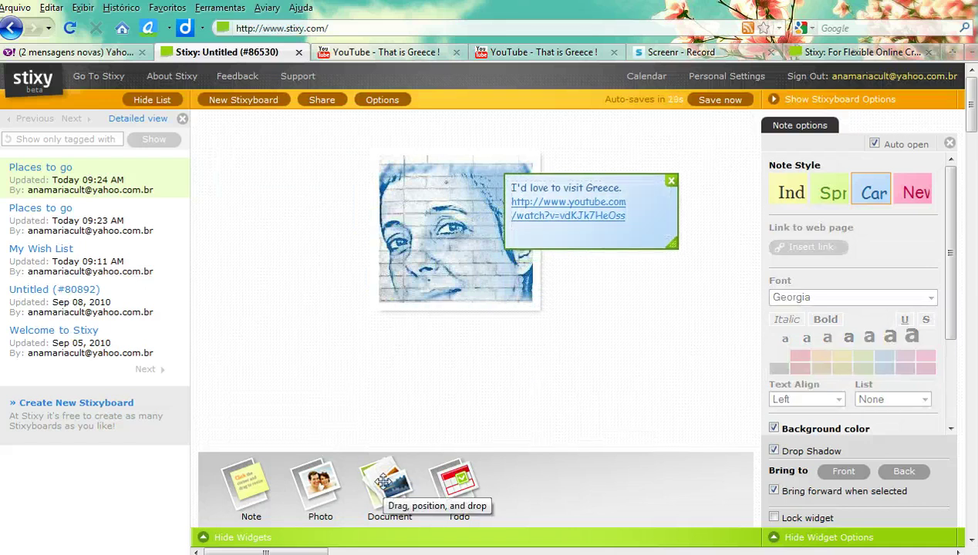
- Upload Amazing_Web_2_Projects.pdf from Documents into a new document box below the photo, and open sharing
{"action": "left_click_drag", "start_coordinate": [384, 482], "coordinate": [321, 367]}
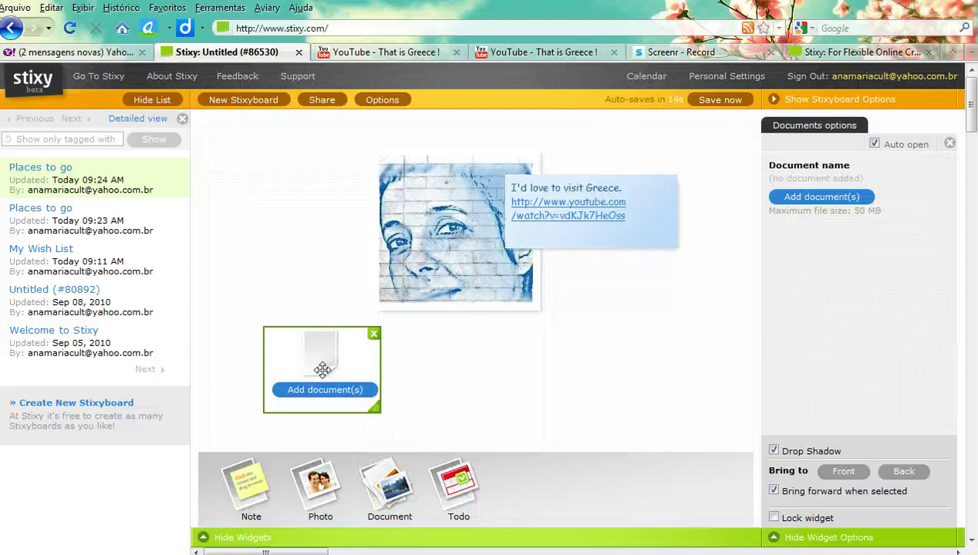
{"action": "left_click", "coordinate": [320, 391]}
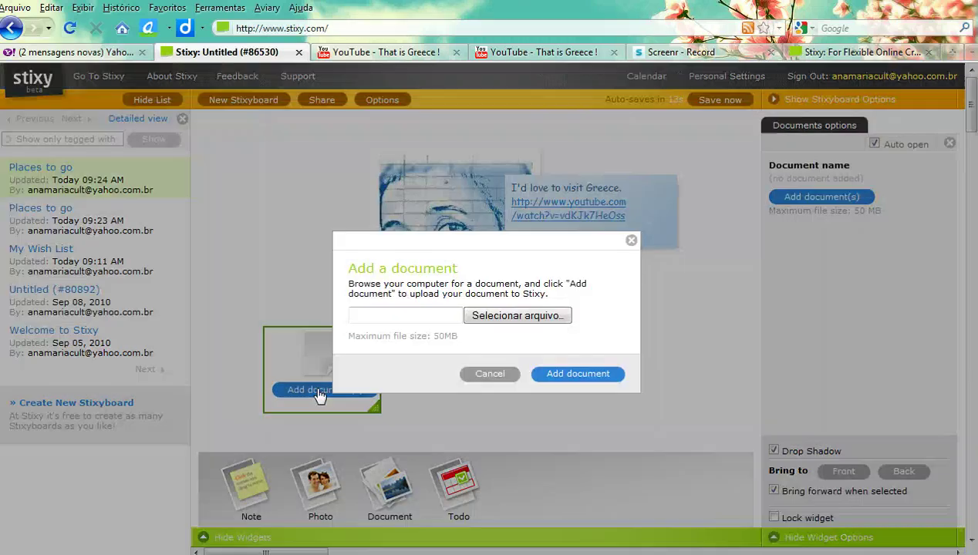
{"action": "left_click", "coordinate": [505, 318]}
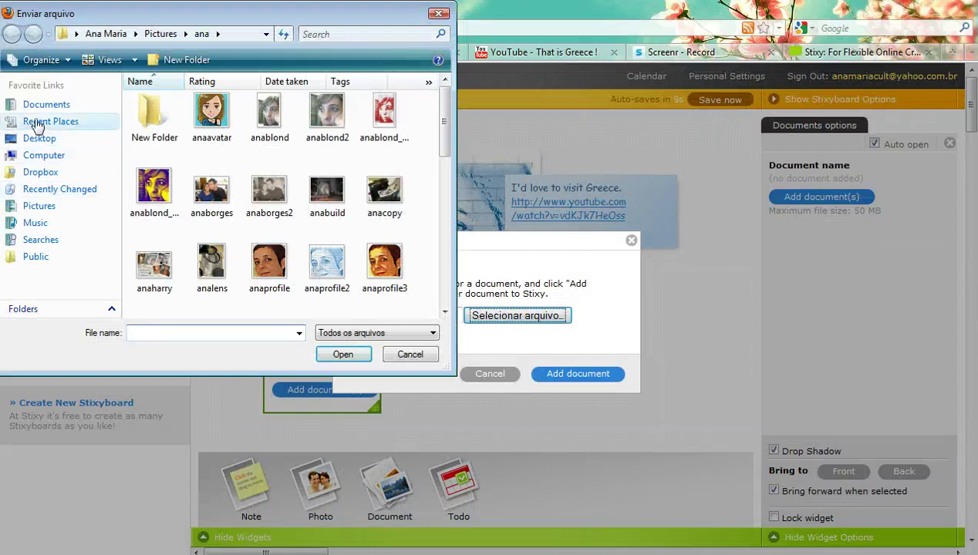
{"action": "left_click", "coordinate": [44, 105]}
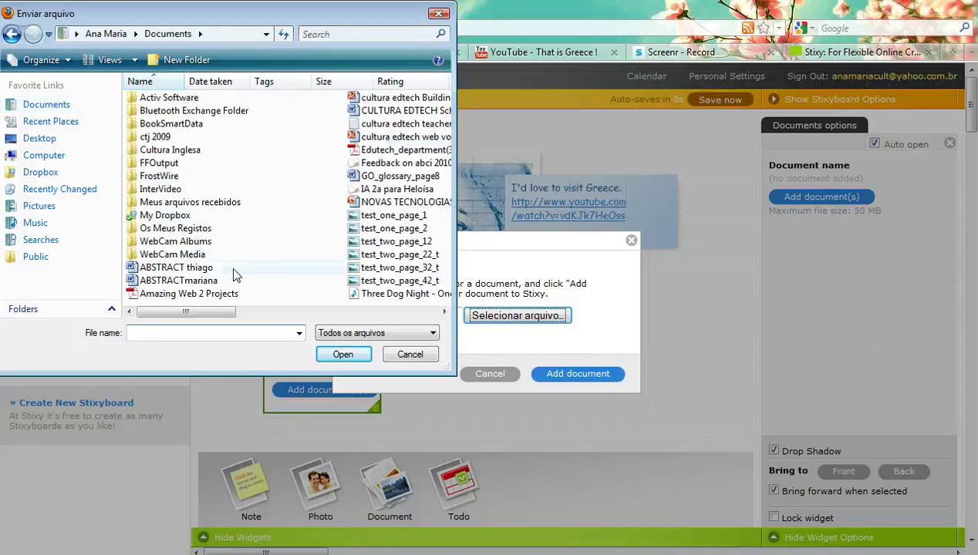
{"action": "left_click", "coordinate": [224, 295]}
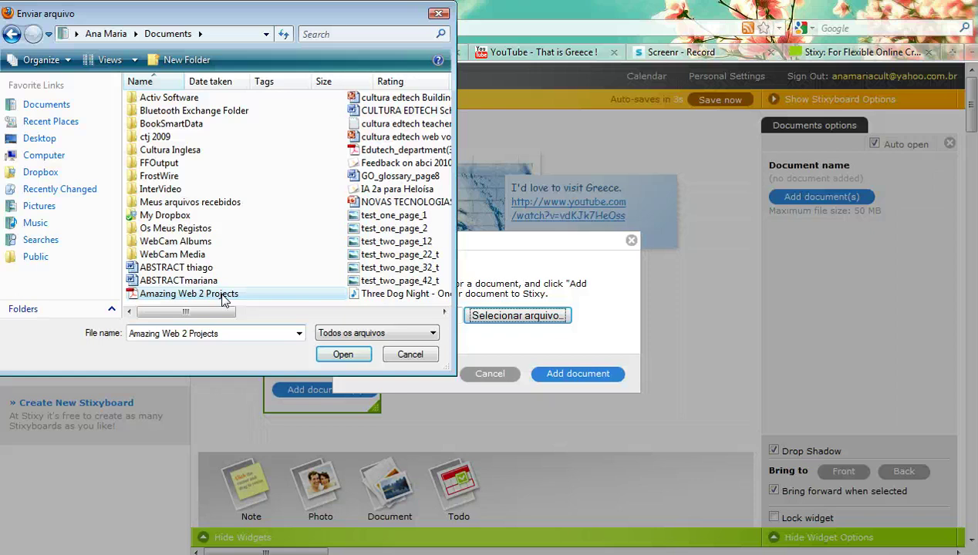
{"action": "left_click", "coordinate": [342, 354]}
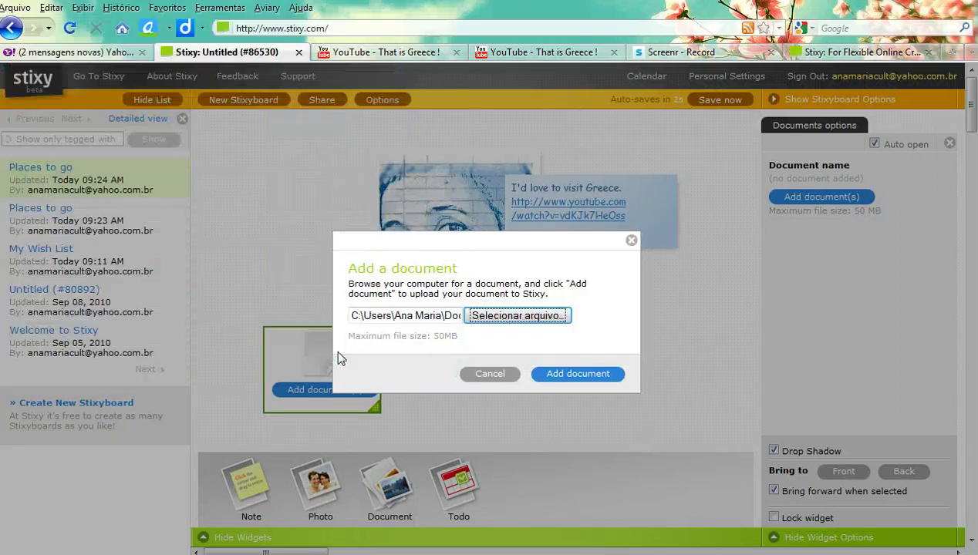
{"action": "left_click", "coordinate": [574, 378]}
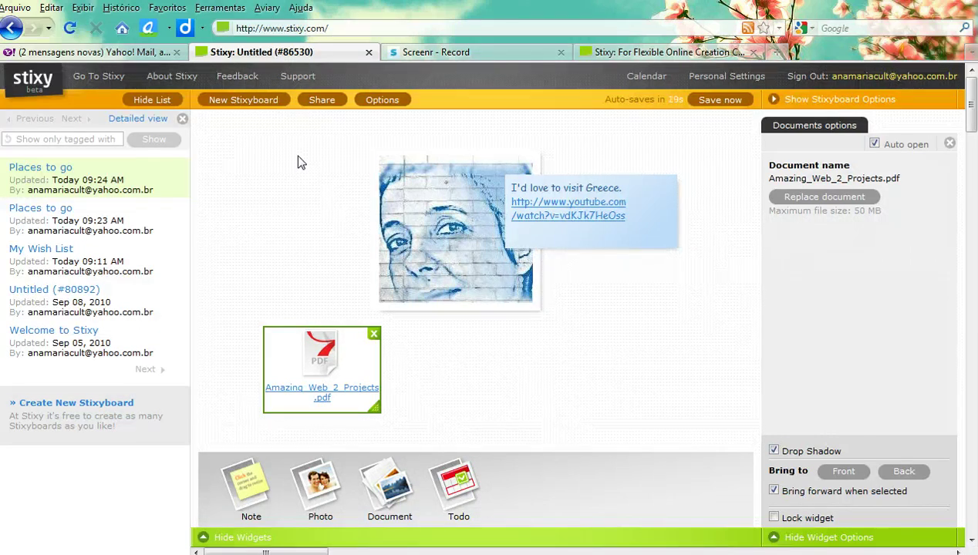
{"action": "left_click", "coordinate": [320, 102]}
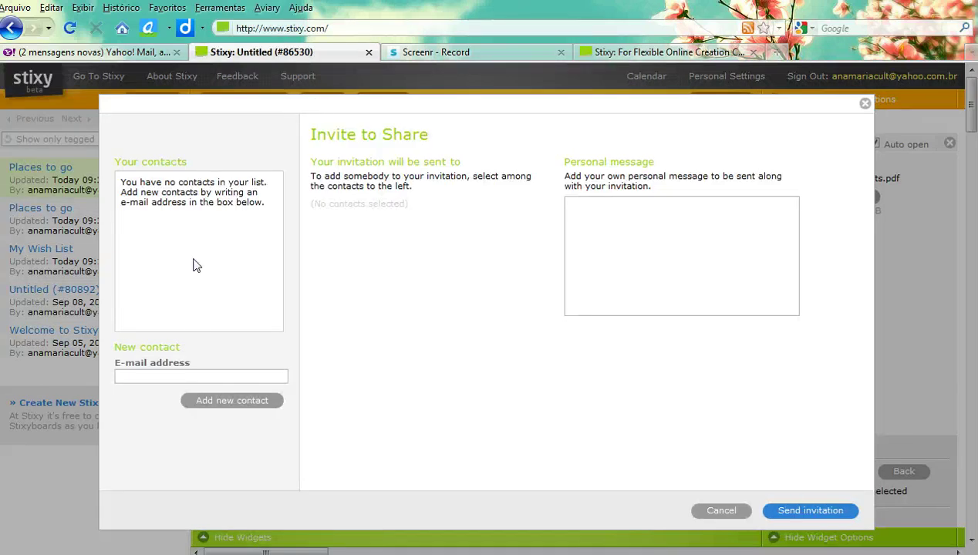
{"action": "left_click", "coordinate": [720, 510]}
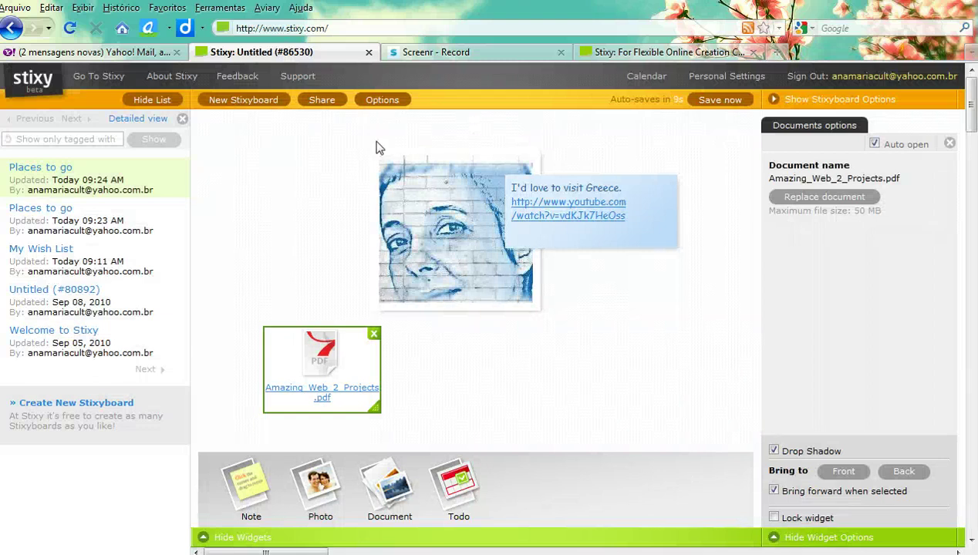
{"action": "left_click", "coordinate": [387, 104]}
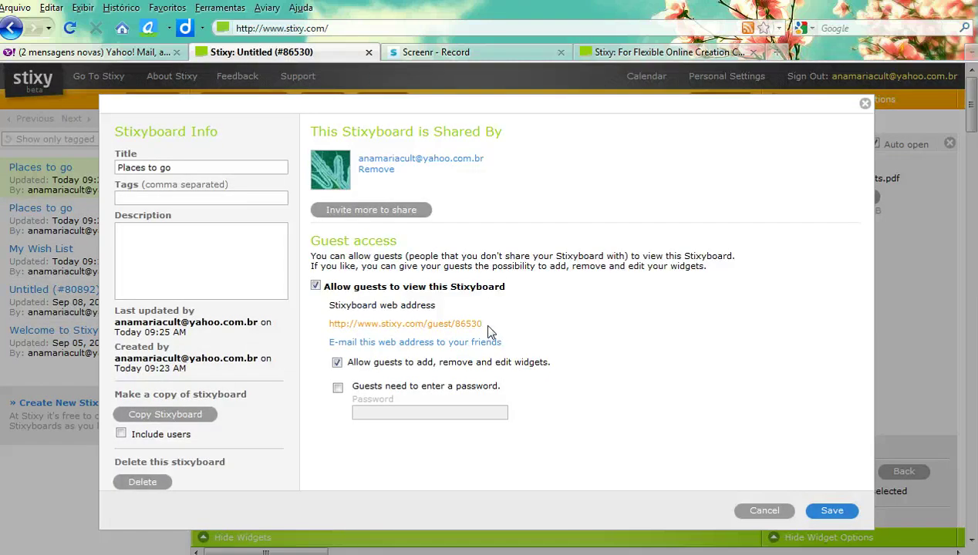
{"action": "left_click_drag", "start_coordinate": [486, 325], "coordinate": [324, 325]}
{"action": "key", "text": "ctrl+c"}
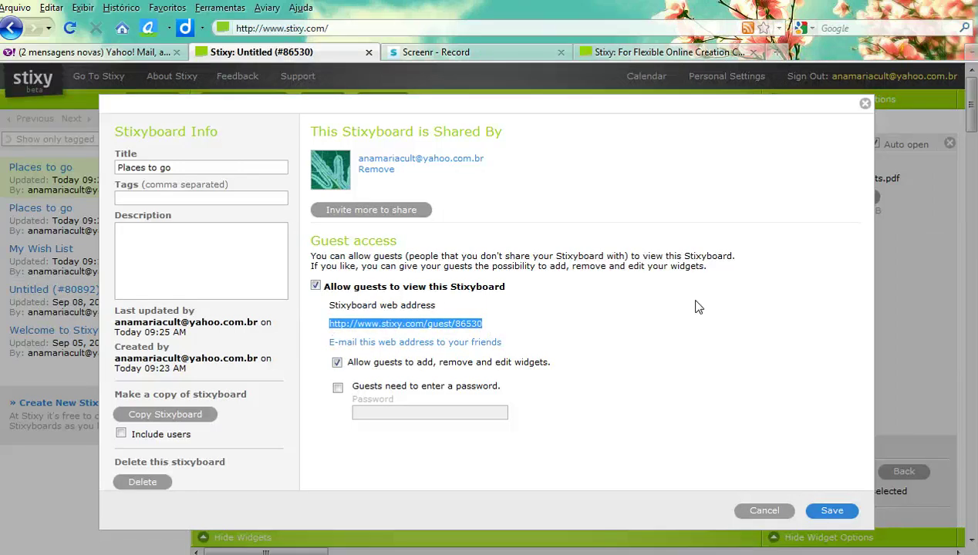
- Open the guest address in a new tab and place an empty note beside the photo
{"action": "left_click", "coordinate": [771, 53]}
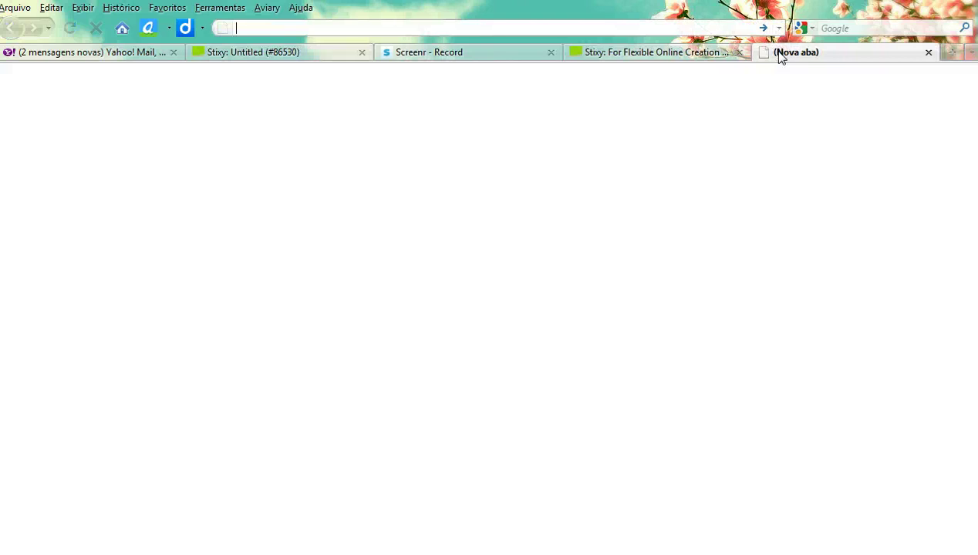
{"action": "key", "text": "ctrl+v"}
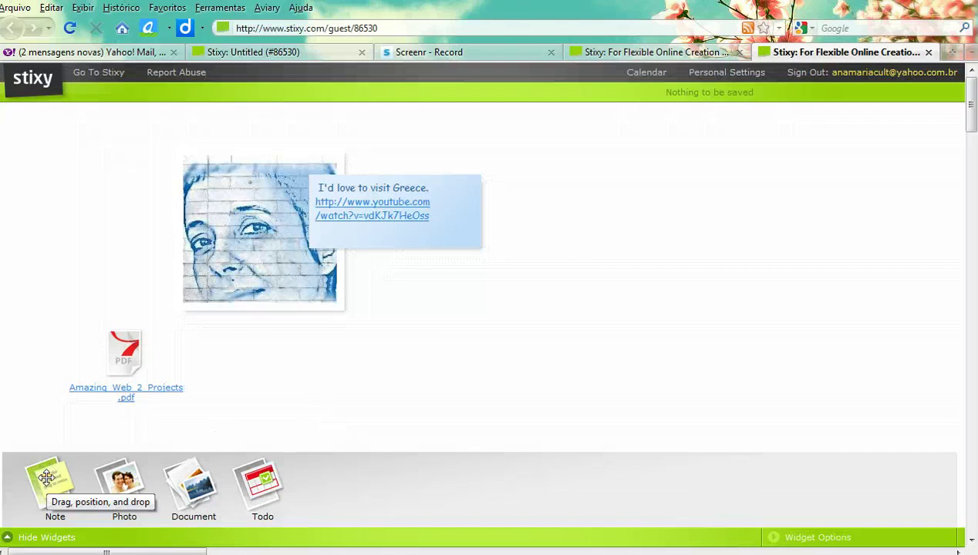
{"action": "left_click_drag", "start_coordinate": [46, 478], "coordinate": [537, 362]}
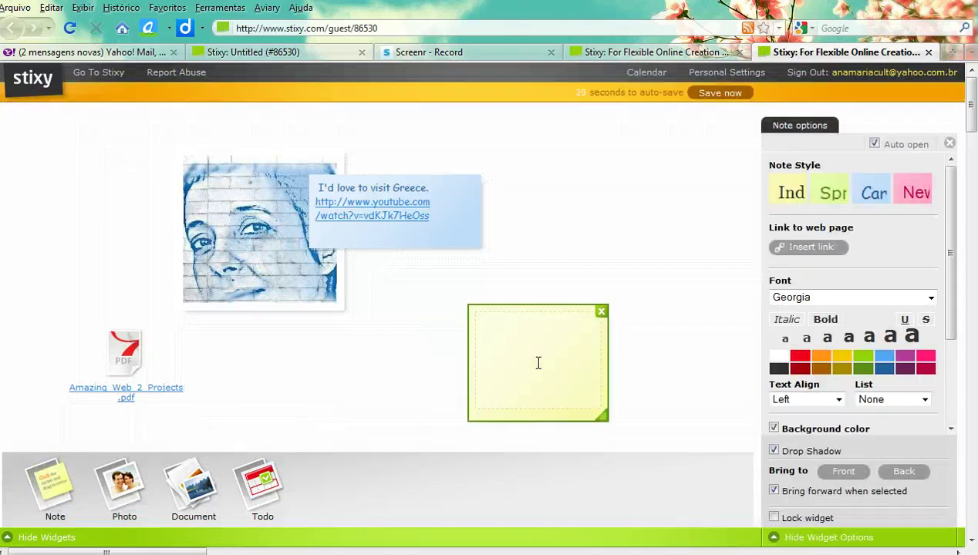